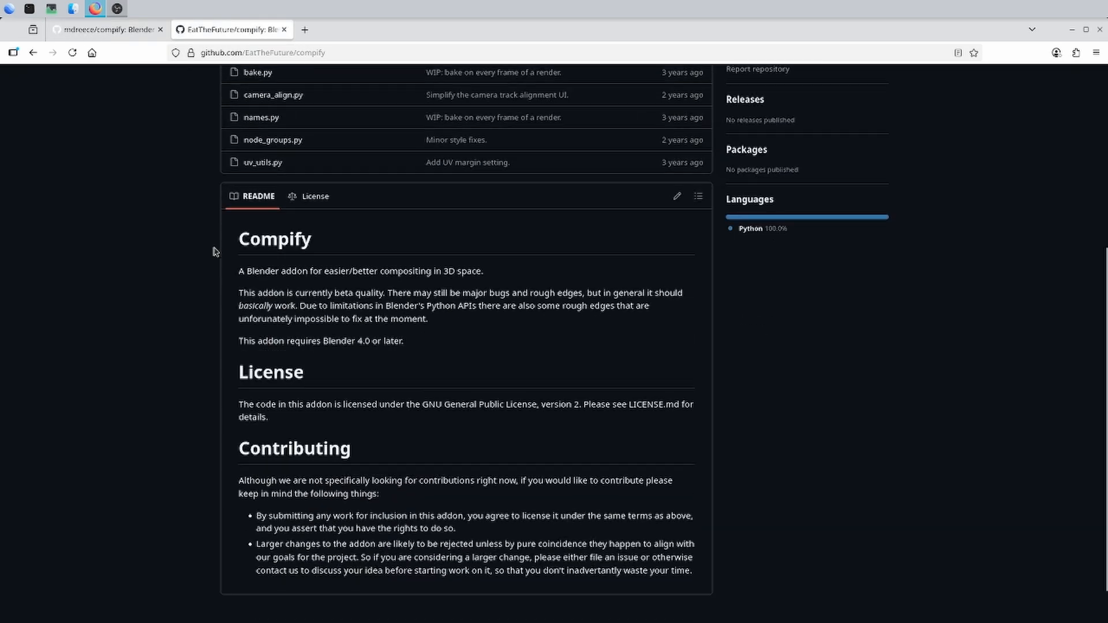
- Look over the original EatTheFuture compify repository and the forked compify repository's page
scroll(215, 250, "up", 5)
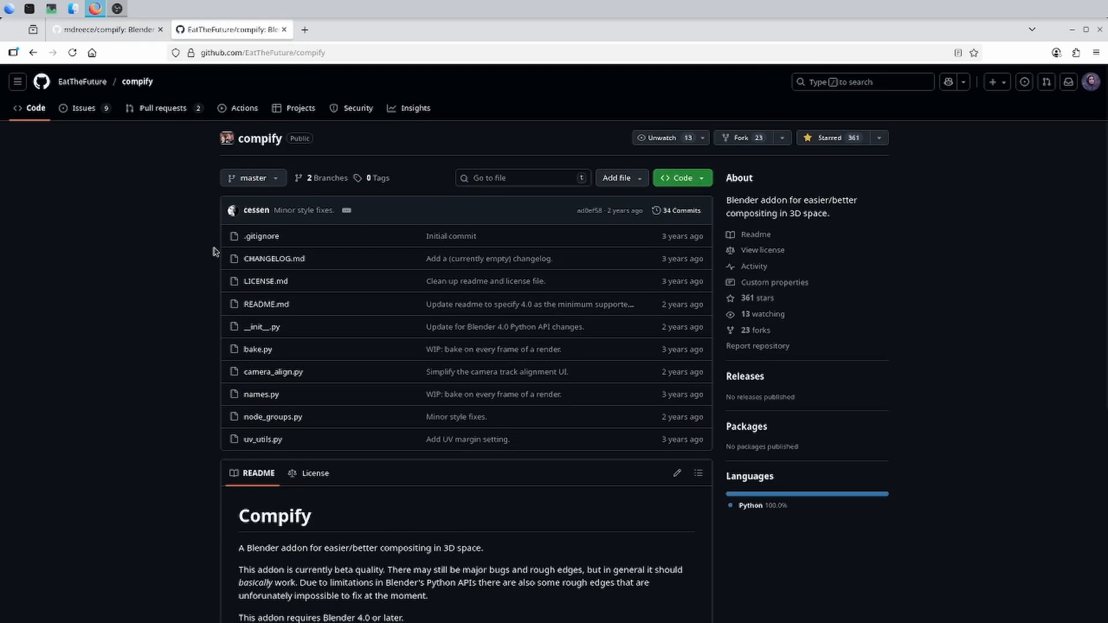
left_click(130, 35)
scroll(165, 106, "down", 5)
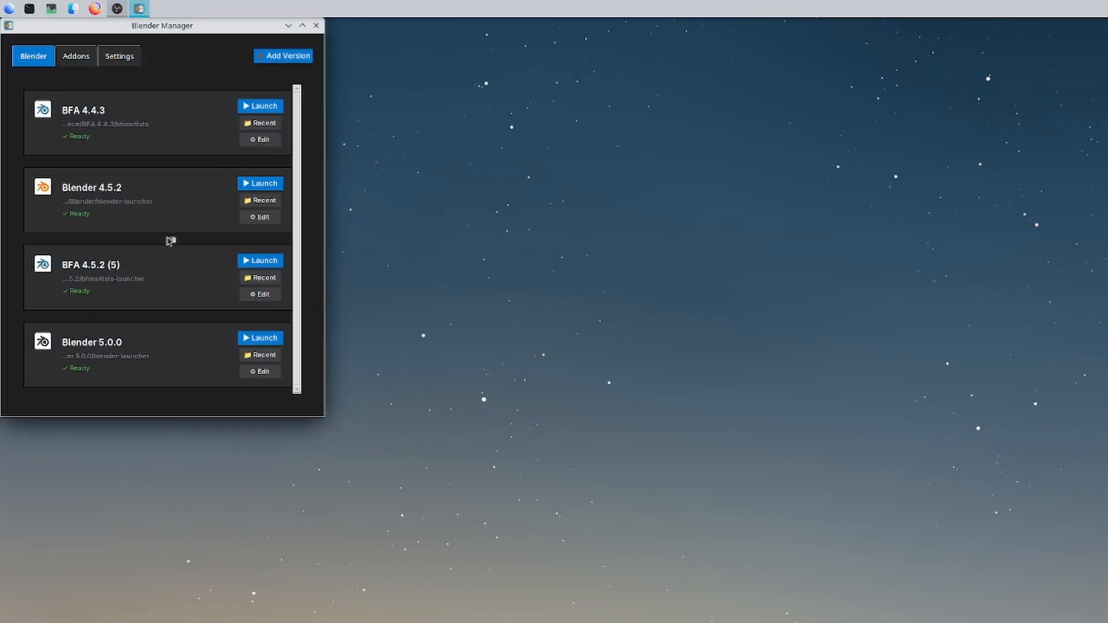
- Switch to Blender Manager and open the recent file compify_reflect in Blender 5.0.0
left_click(259, 355)
scroll(192, 295, "down", 3)
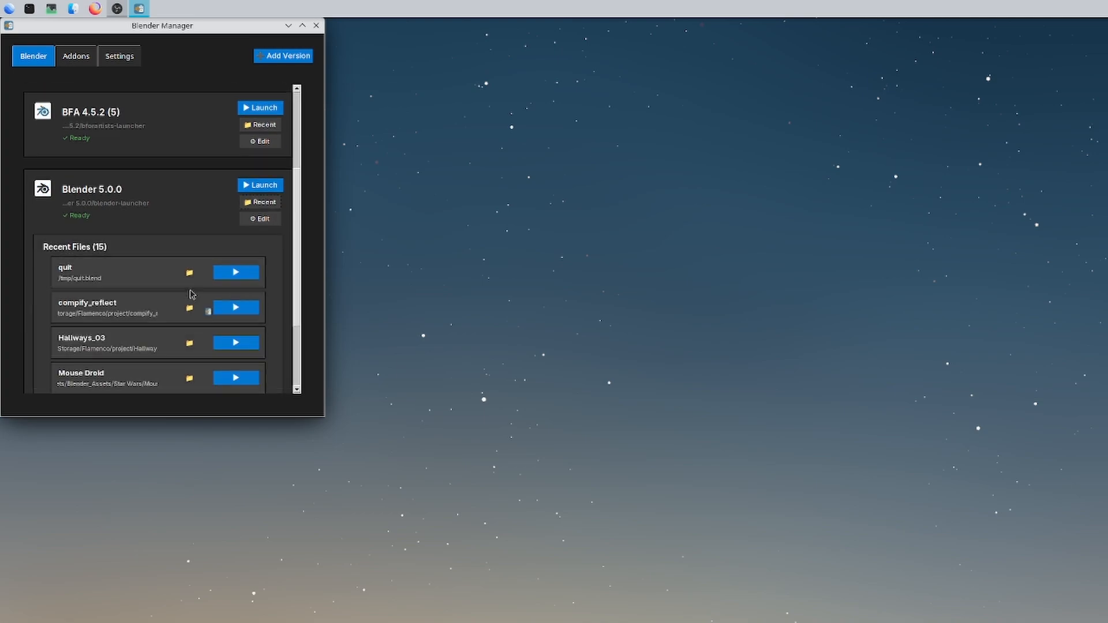
left_click(236, 308)
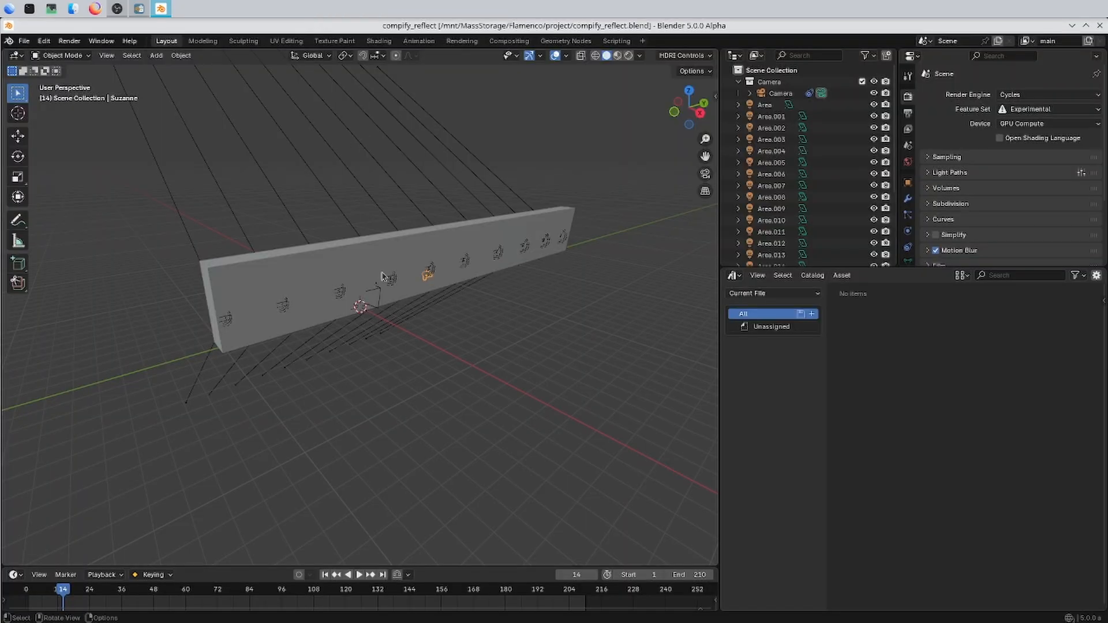
- View the hallway scene through the camera, fitted to the viewport, with rendered shading
key("KP_0")
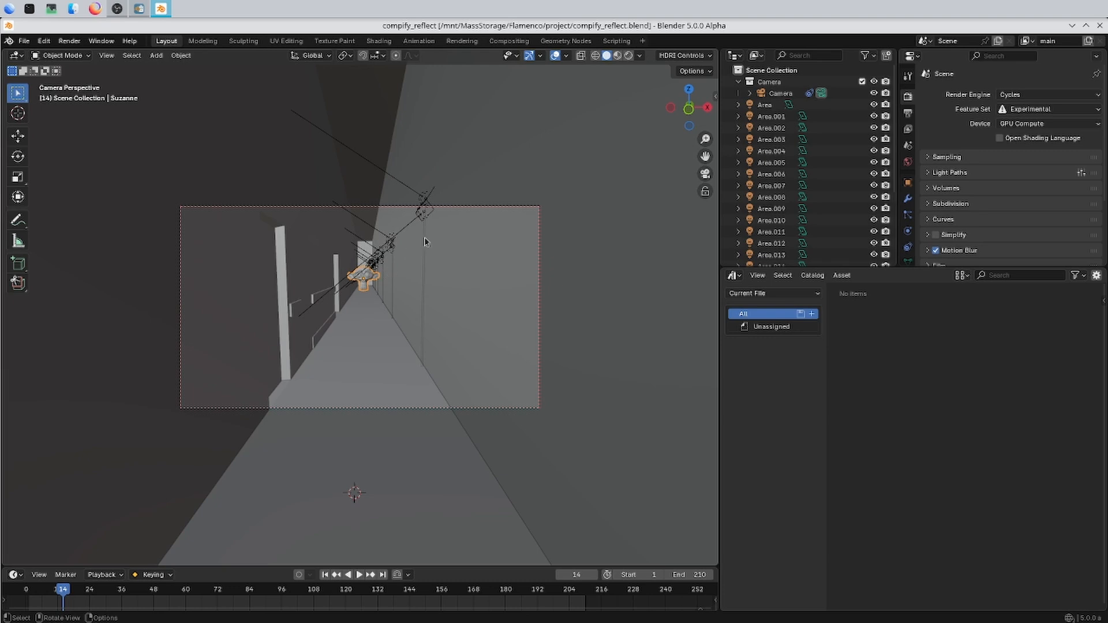
key("Home")
key("shift+z")
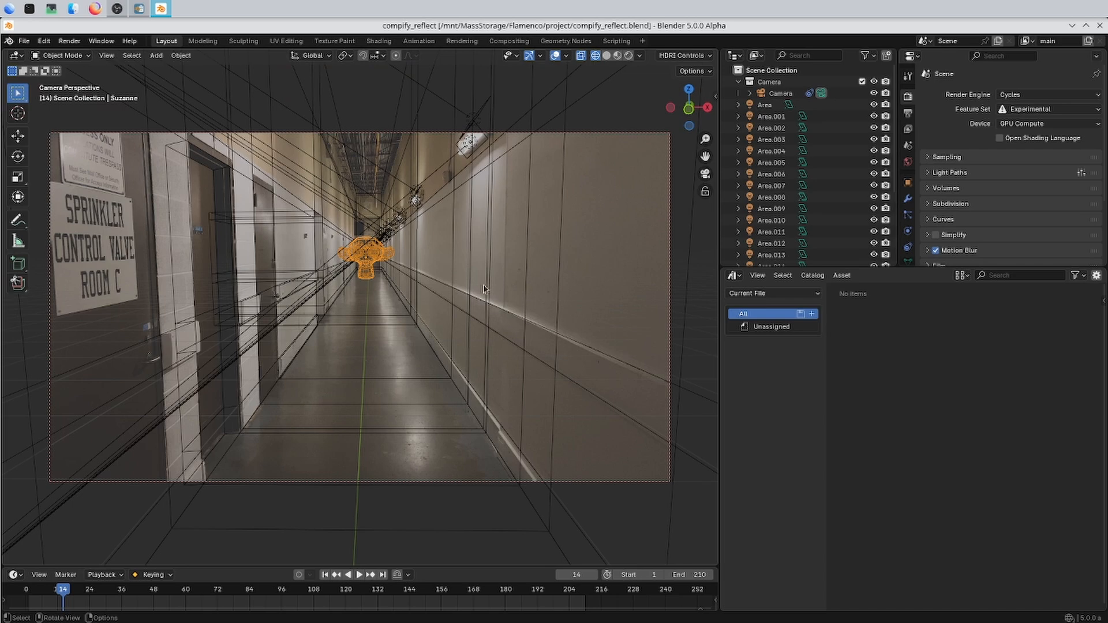
key("shift+z")
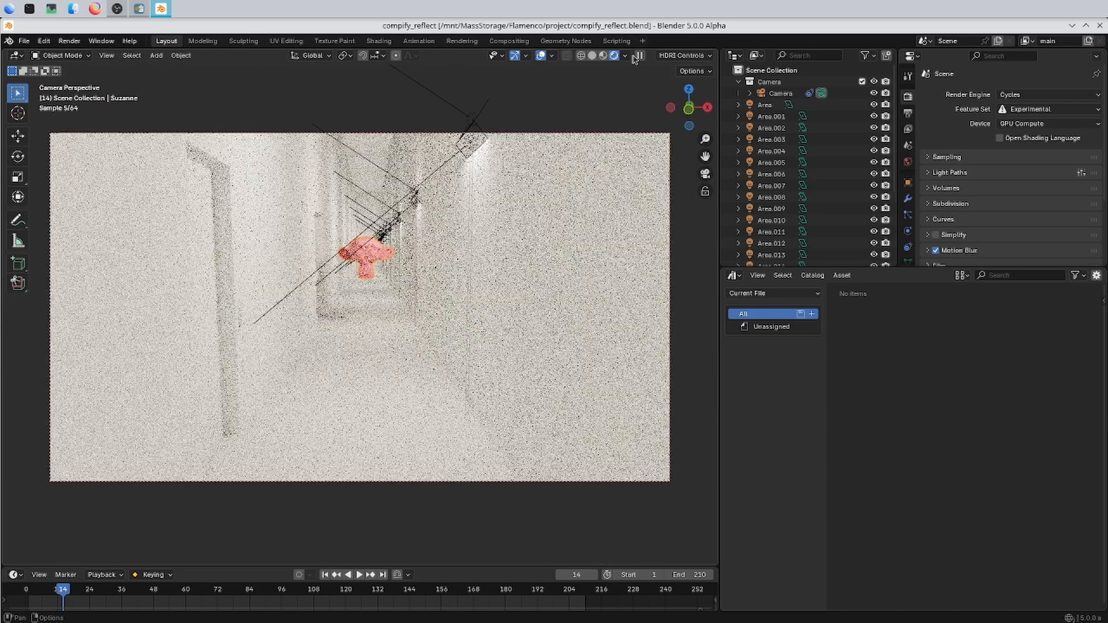
- Set up a second, wireframe 3D viewport in place of the asset browser and create Compify's Footage Geo and Footage Lights collections
left_click(908, 148)
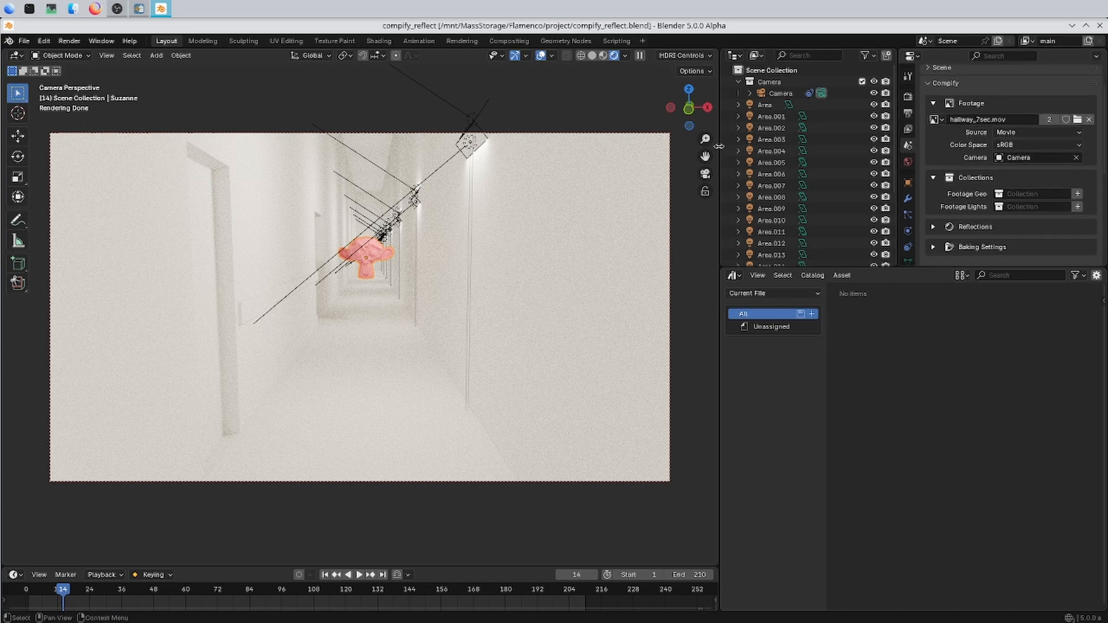
left_click_drag(717, 137, 638, 137)
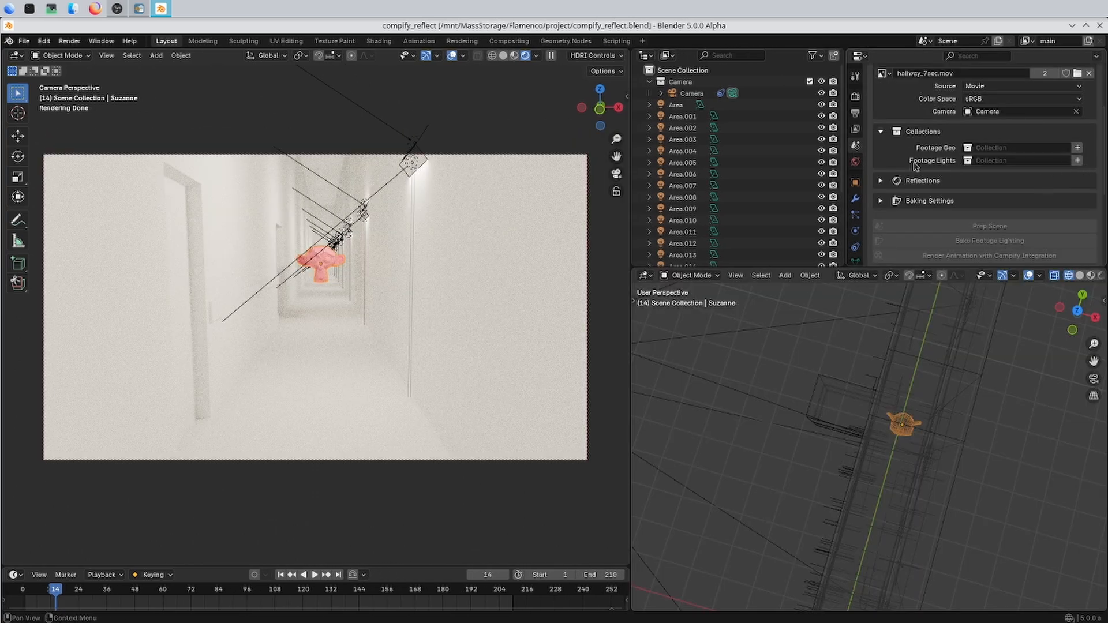
left_click(1077, 162)
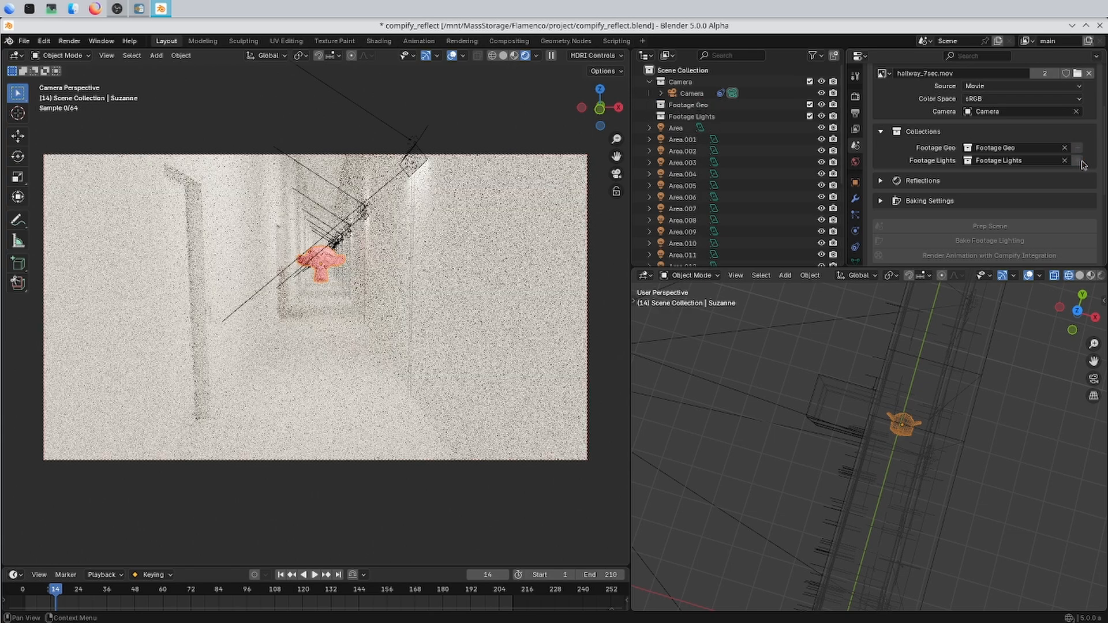
- Move all area lights, from Area through Area.019, into the Footage Lights collection
scroll(685, 185, "down", 2)
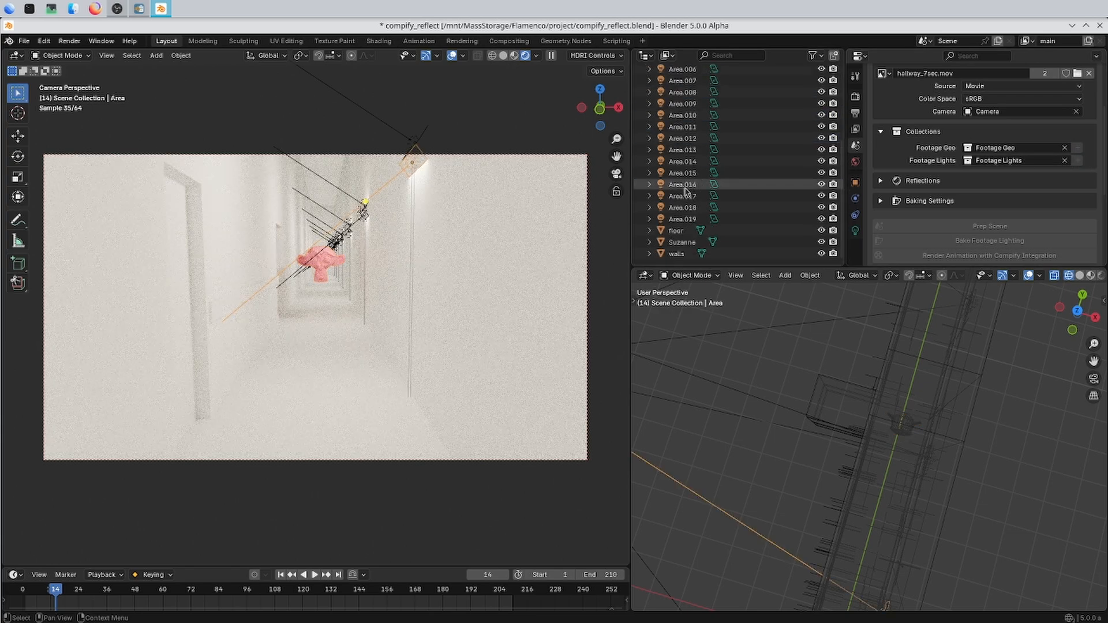
left_click(673, 221, "shift")
scroll(708, 170, "up", 5)
left_click_drag(711, 170, 721, 119)
- Move the floor and walls objects together into the Footage Geo collection
left_click(679, 128)
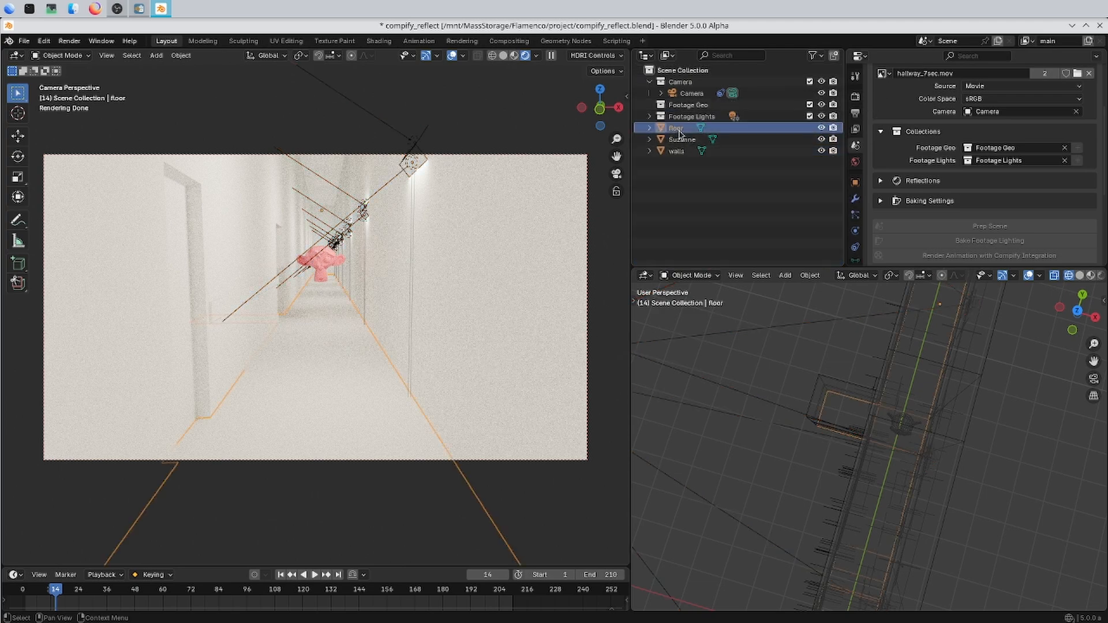
left_click(680, 150, "ctrl")
left_click_drag(678, 128, 726, 107)
- Prep the scene with Compify and bake the footage lighting
scroll(974, 212, "down", 1)
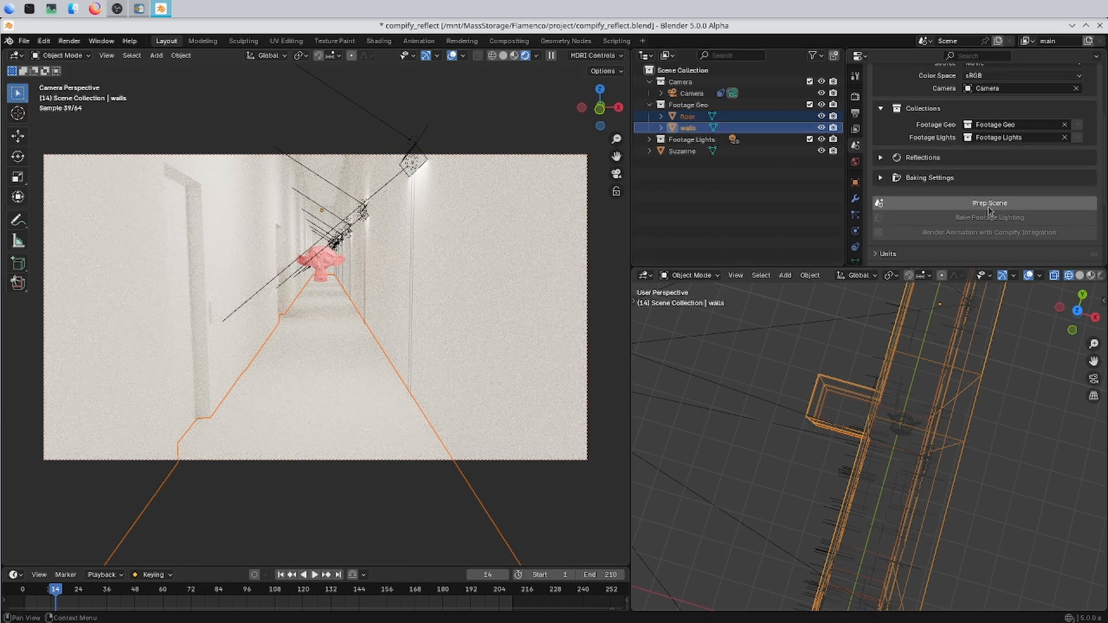
left_click(988, 206)
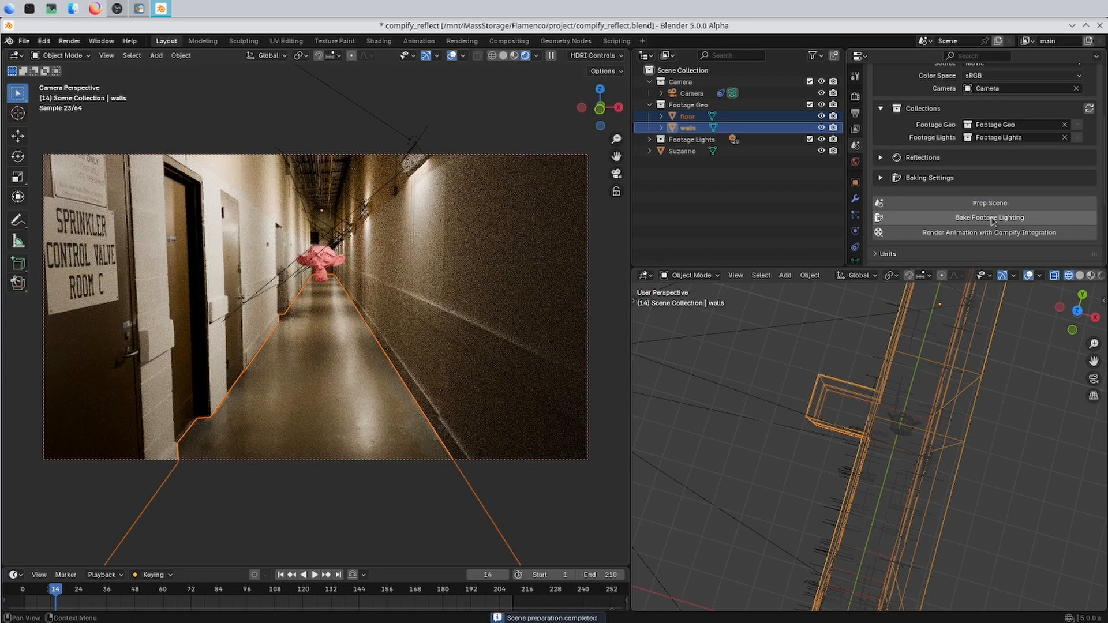
left_click(992, 218)
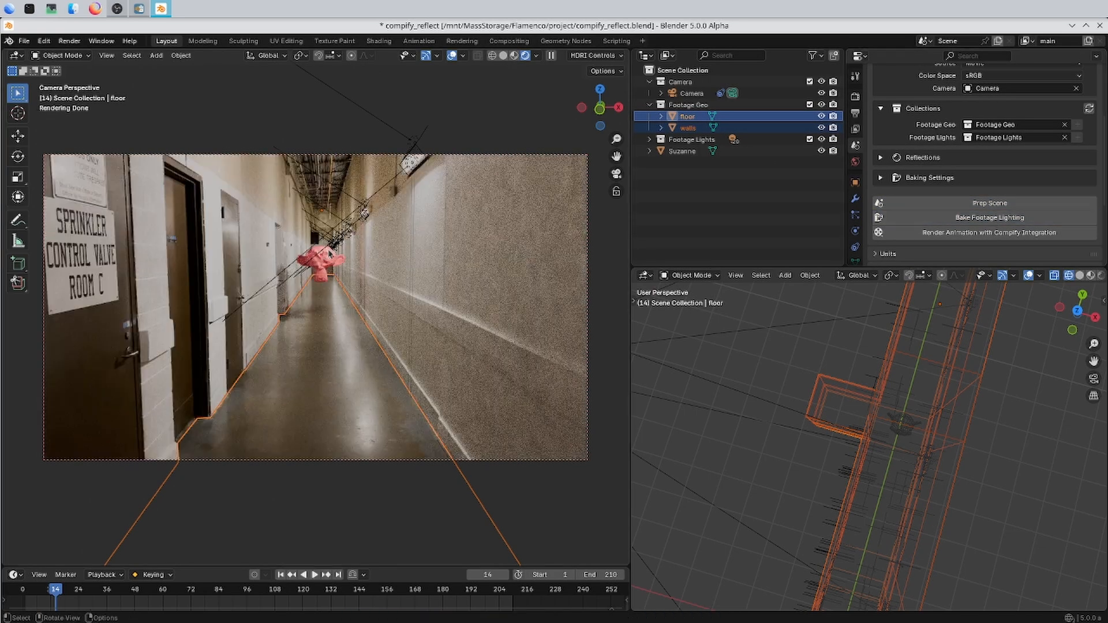
- Slide Suzanne back and forth along the hallway on the Y axis, leaving its Y location at 6.93 m
left_click(329, 268)
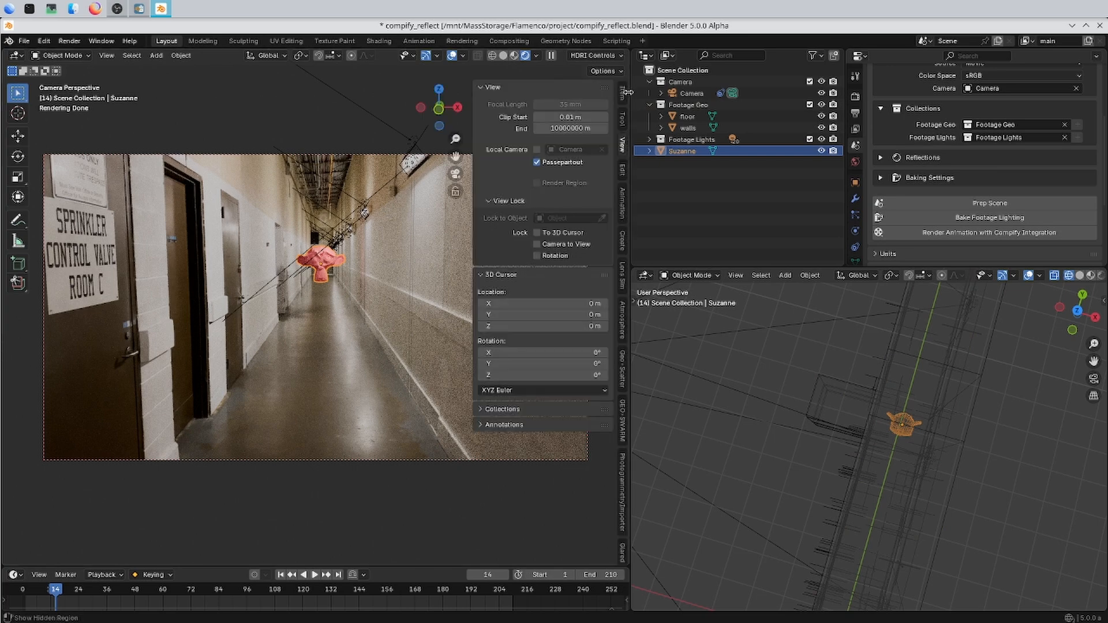
left_click(628, 92)
left_click(622, 92)
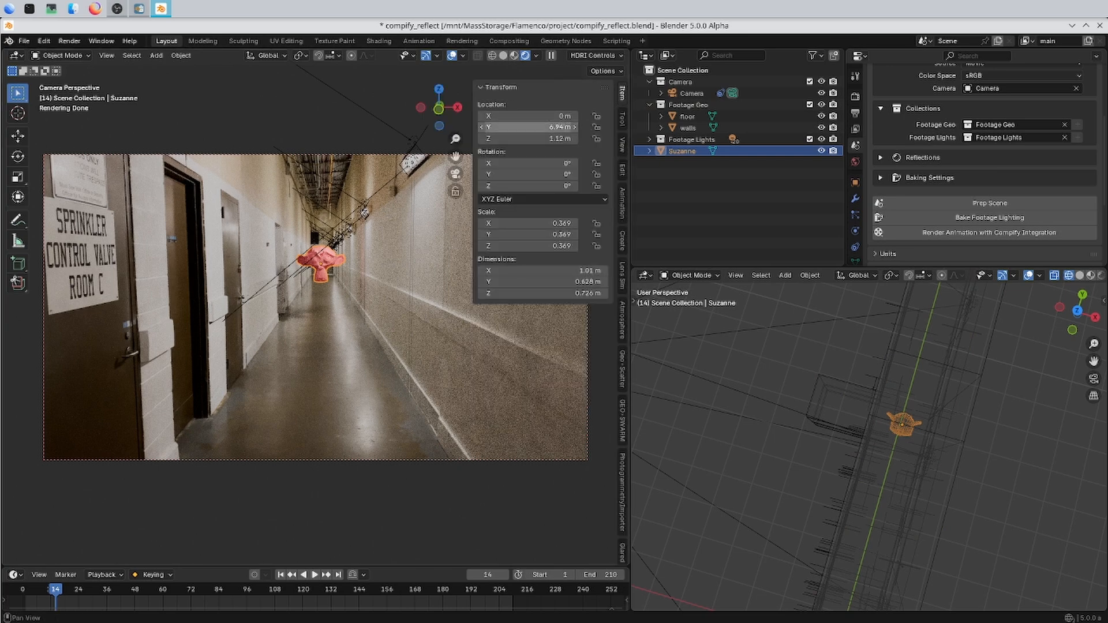
left_click_drag(568, 127, 608, 127)
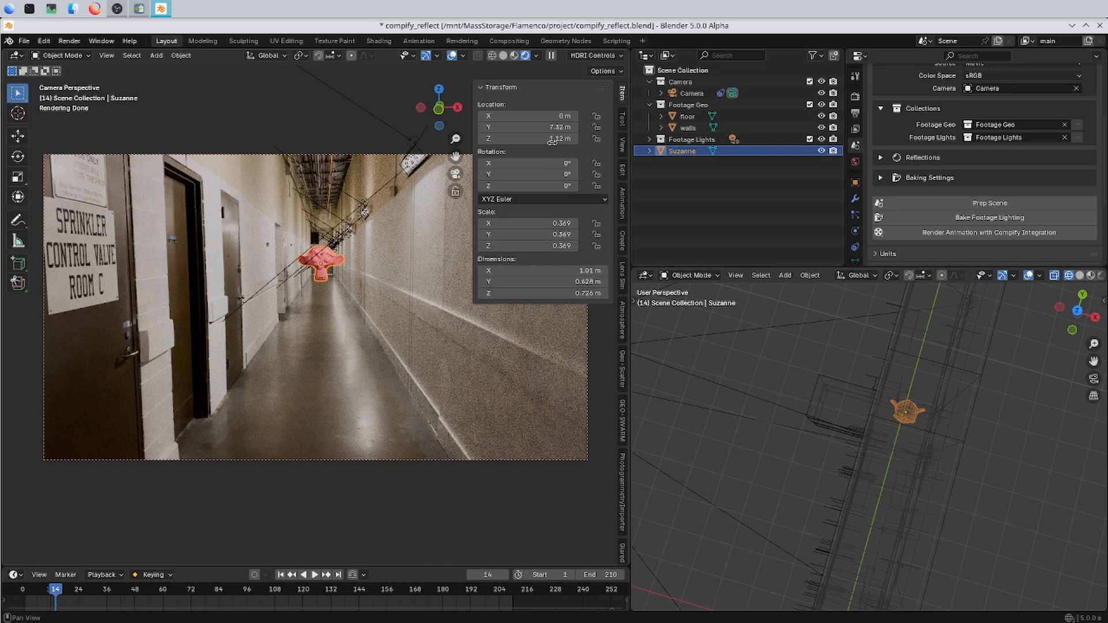
left_click_drag(554, 127, 467, 127)
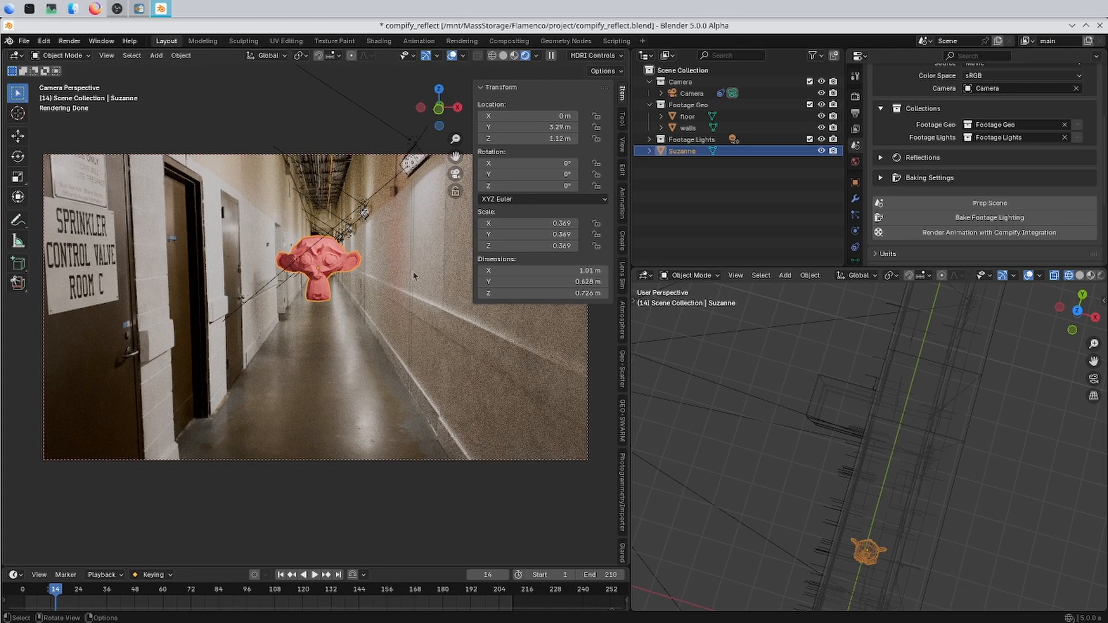
left_click_drag(554, 127, 583, 127)
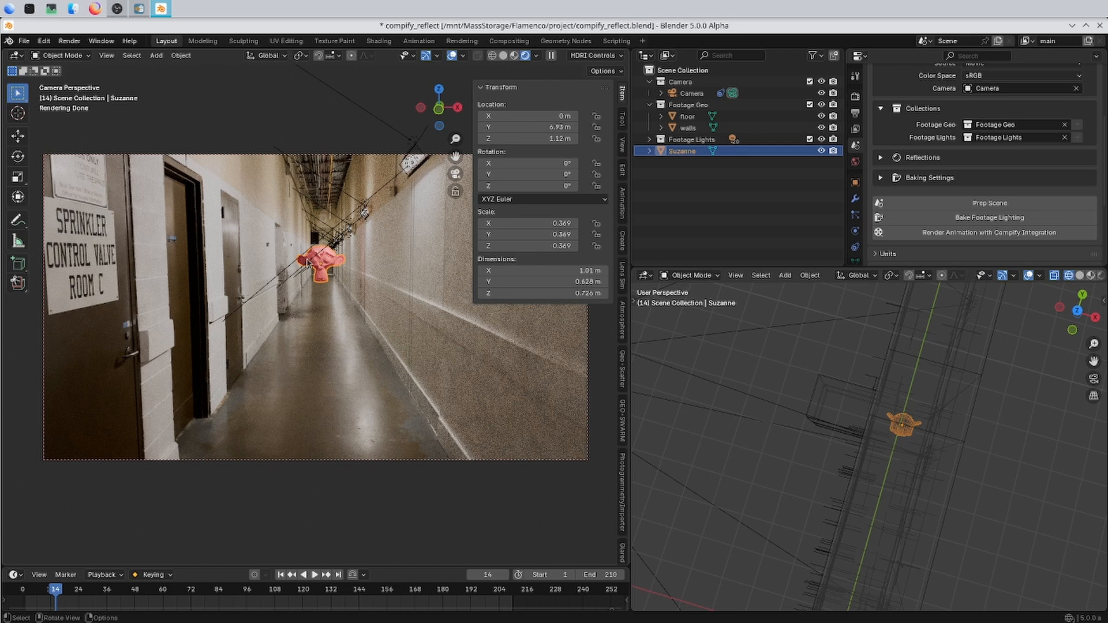
- Collapse Compify's footage and collection settings and create the Reflective Geo collection in the reflection settings
scroll(911, 127, "up", 3)
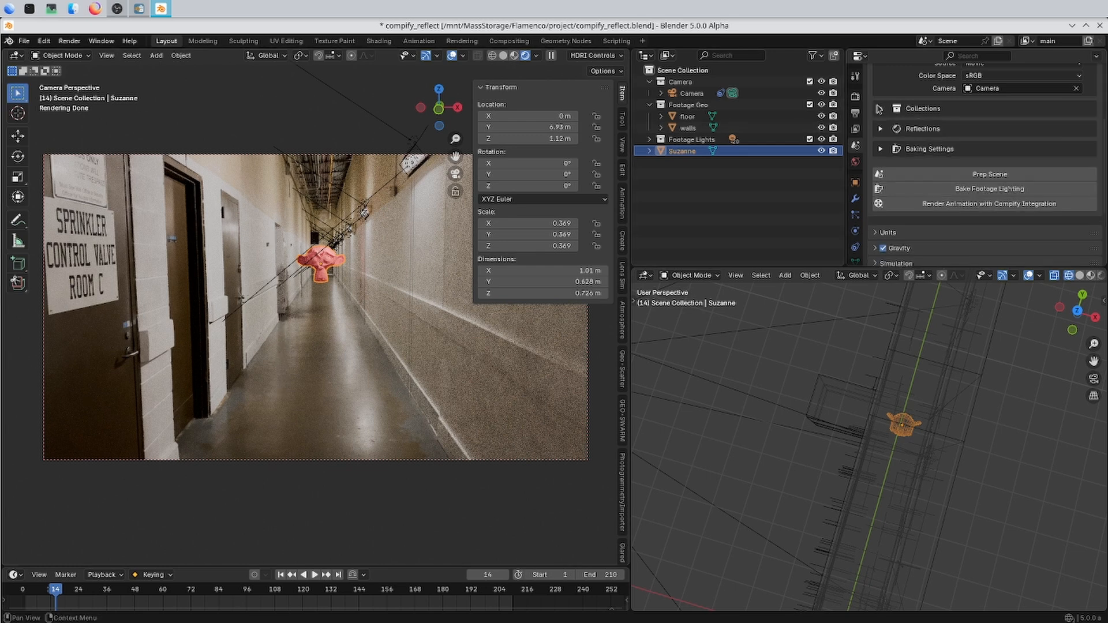
left_click(880, 82)
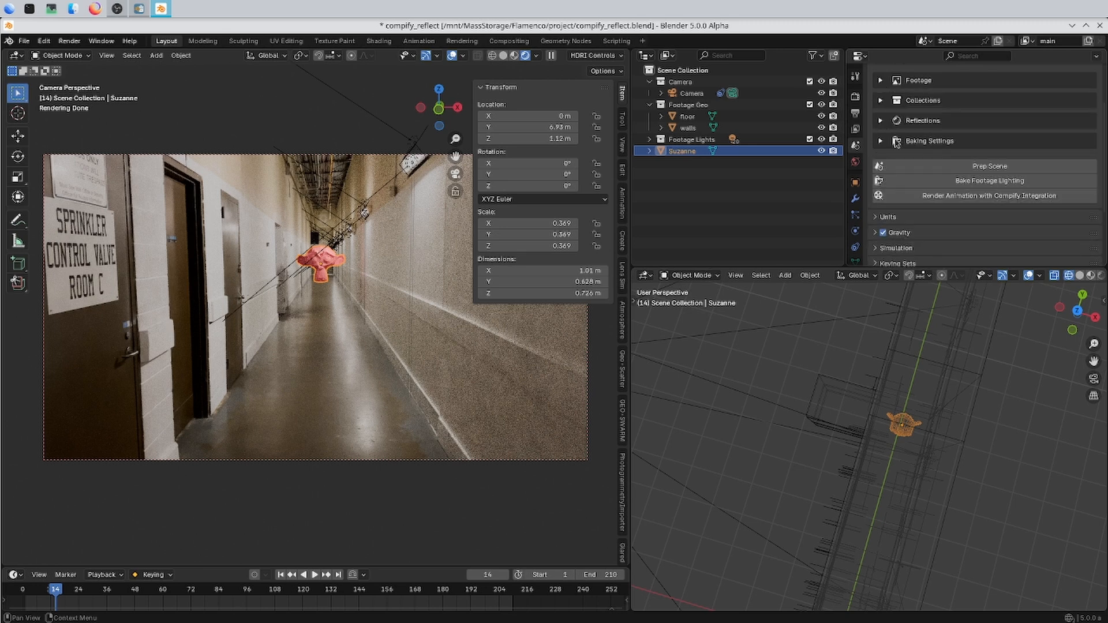
left_click(893, 119)
scroll(937, 120, "down", 1)
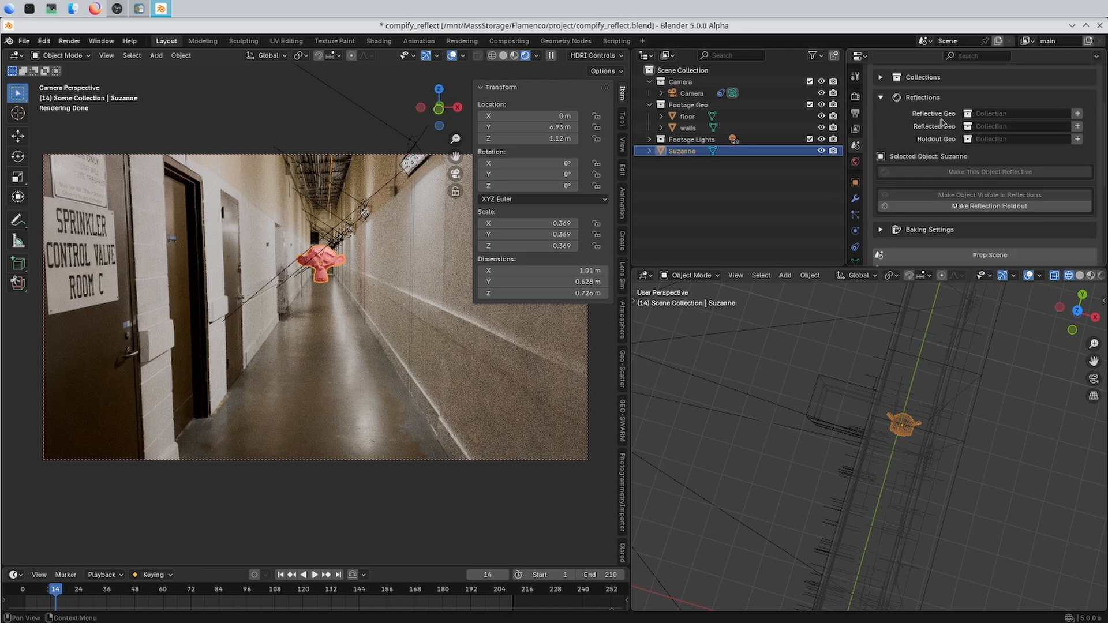
left_click(1077, 113)
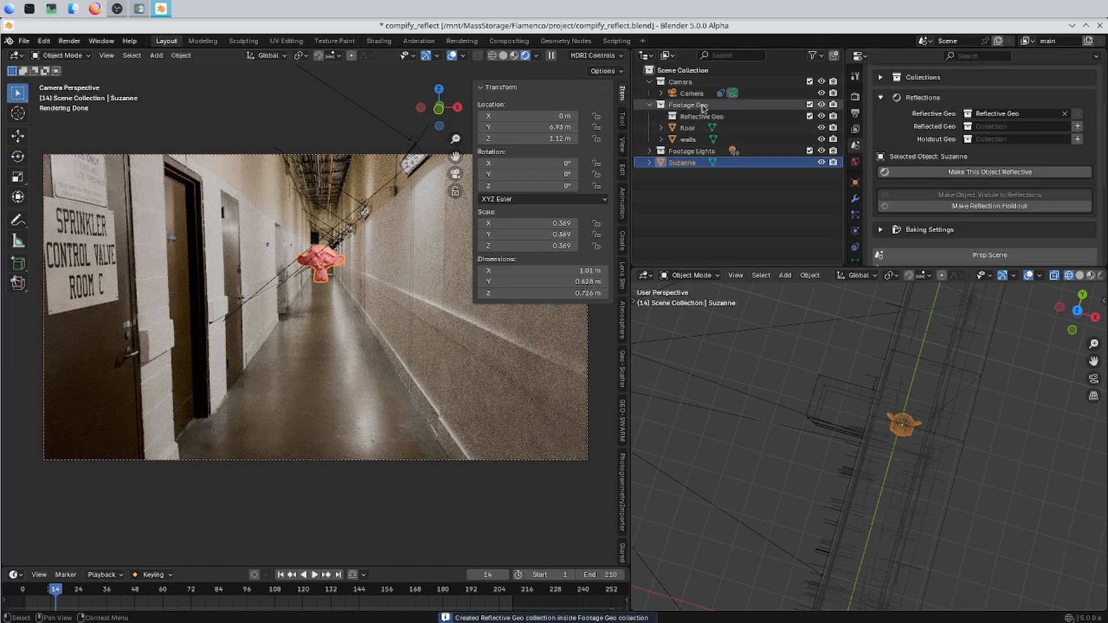
- Move the floor into the Reflective Geo collection and make it reflective
left_click(688, 128)
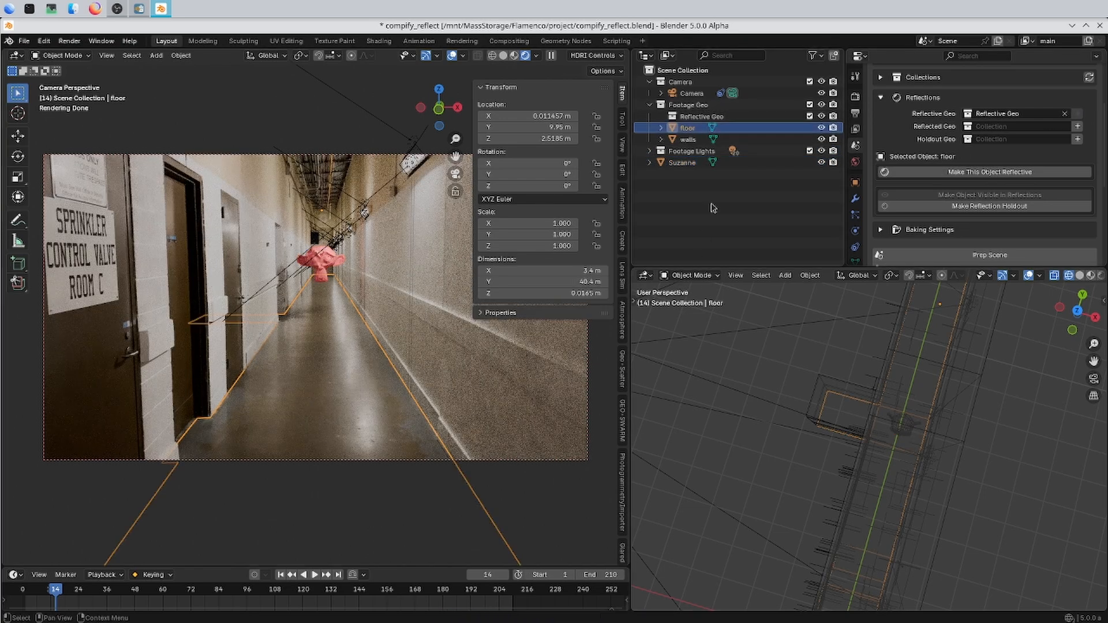
left_click_drag(686, 130, 713, 118)
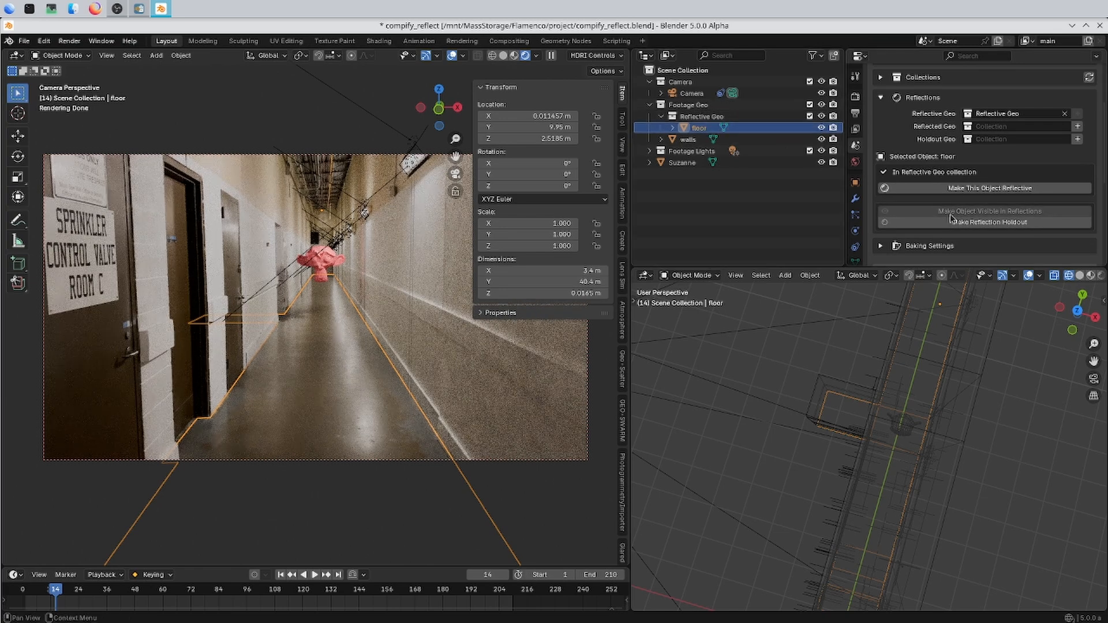
left_click(981, 189)
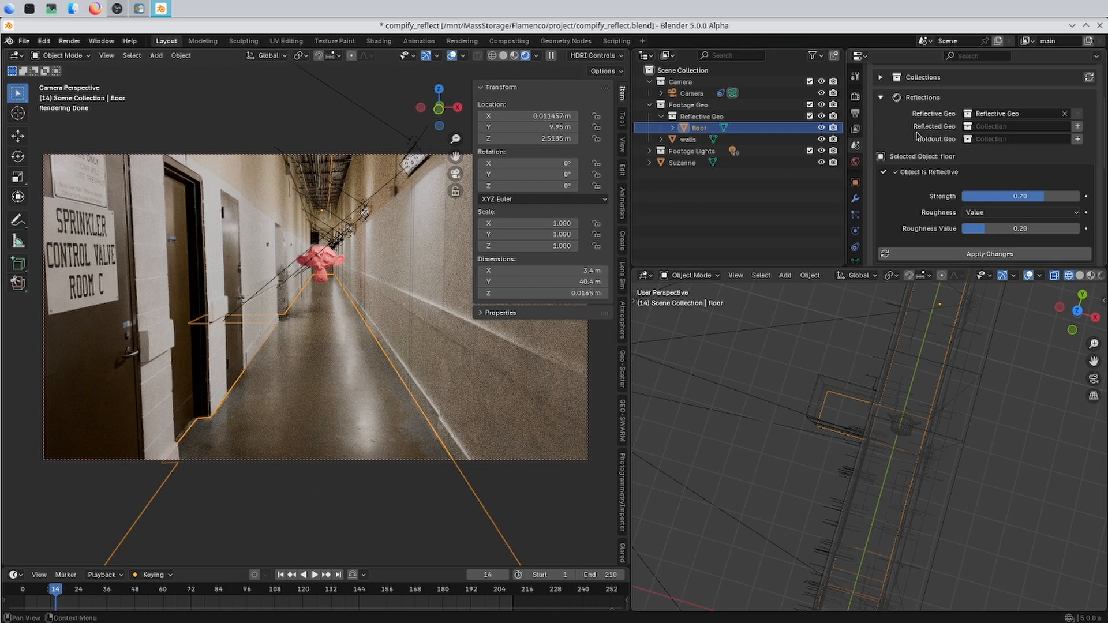
- Create the Reflected Geo collection and make Suzanne visible in reflections
left_click(1077, 127)
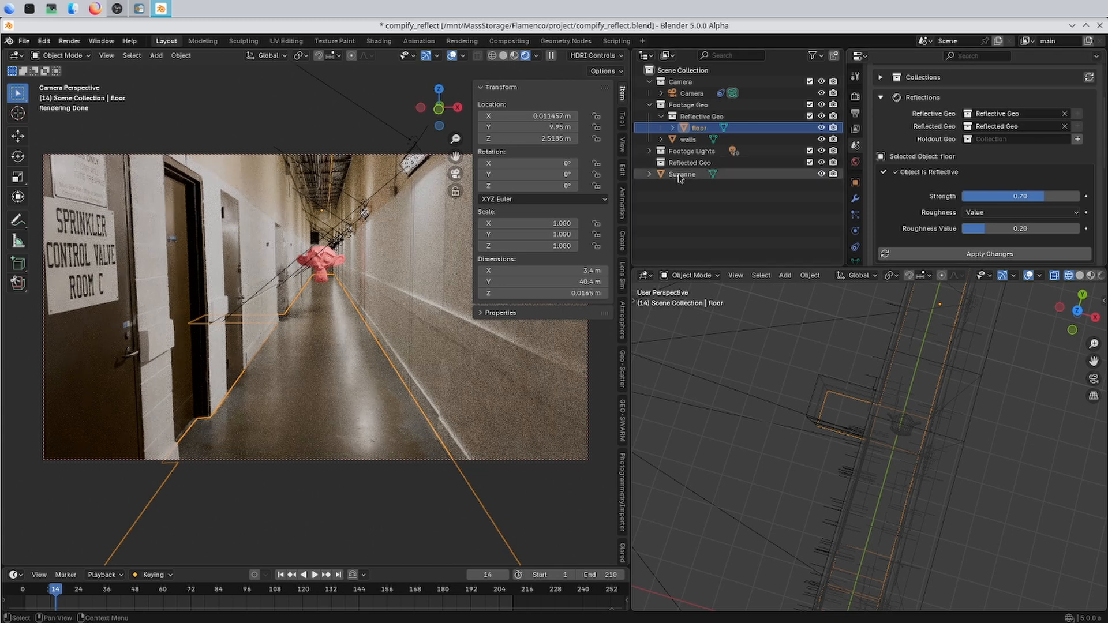
left_click(681, 174)
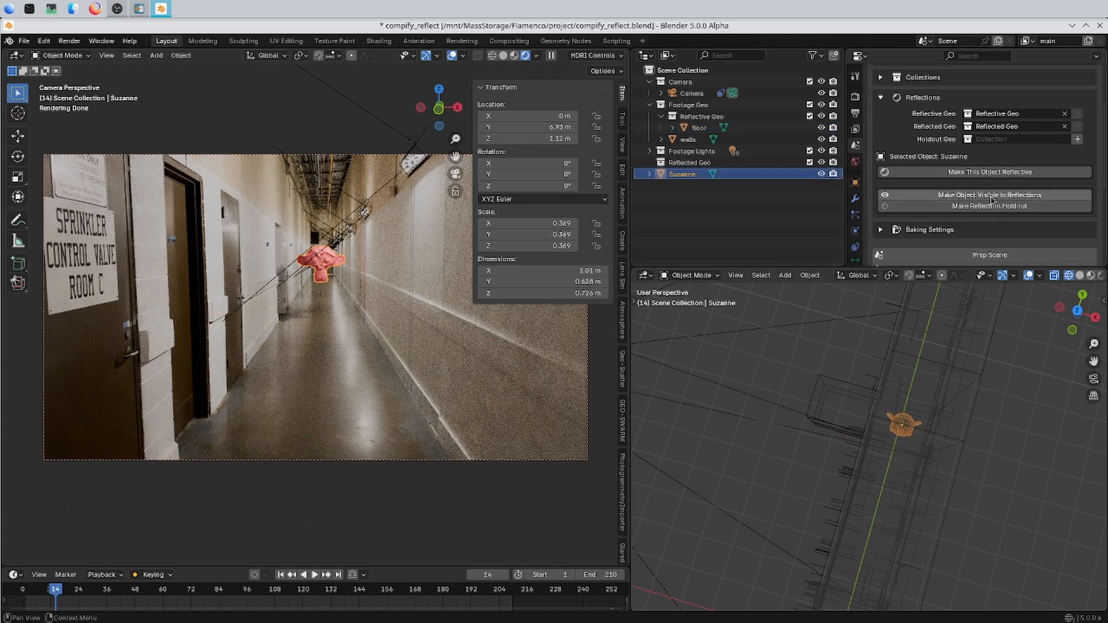
left_click(1019, 197)
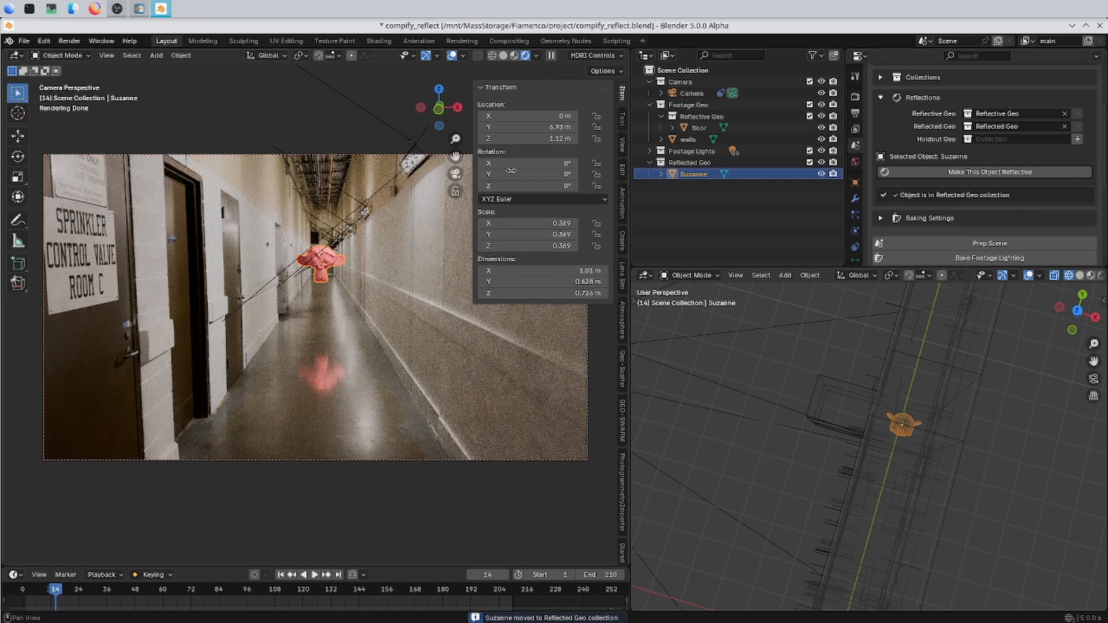
- Move Suzanne behind the hallway wall at X -1.47 m and make the walls a reflection holdout in a new Holdout Geo collection
left_click_drag(528, 127, 489, 116)
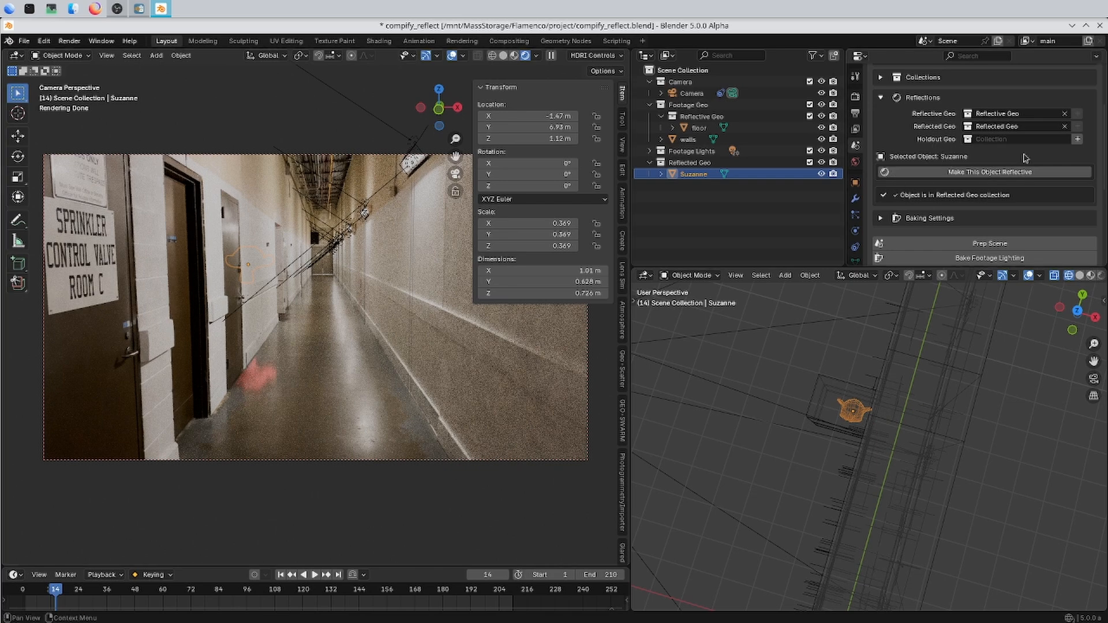
left_click(1077, 141)
left_click(689, 140)
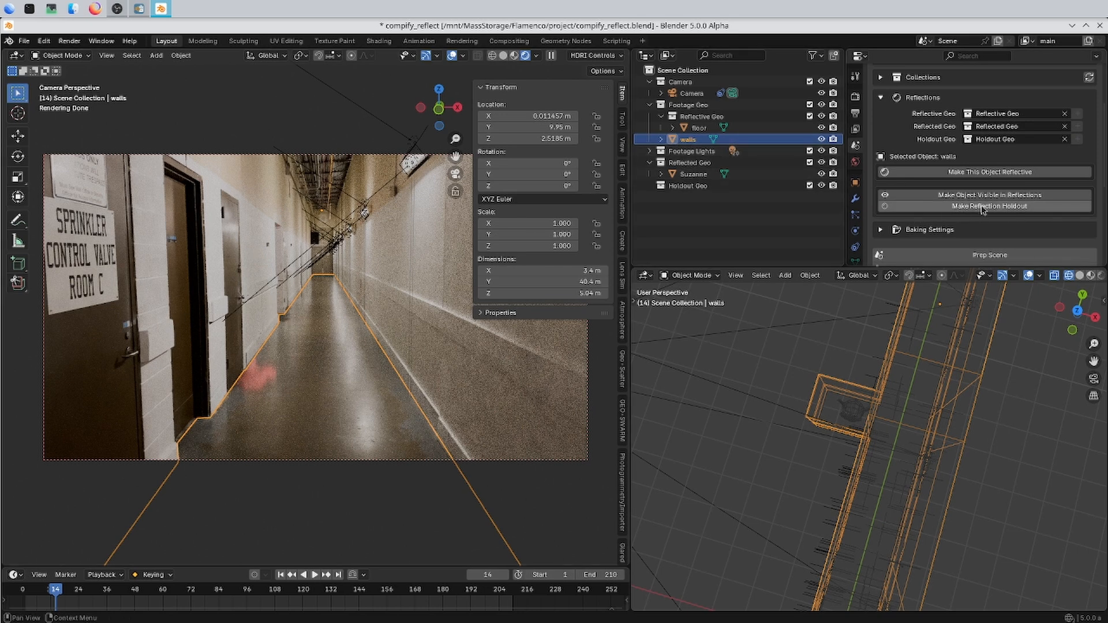
left_click(1018, 208)
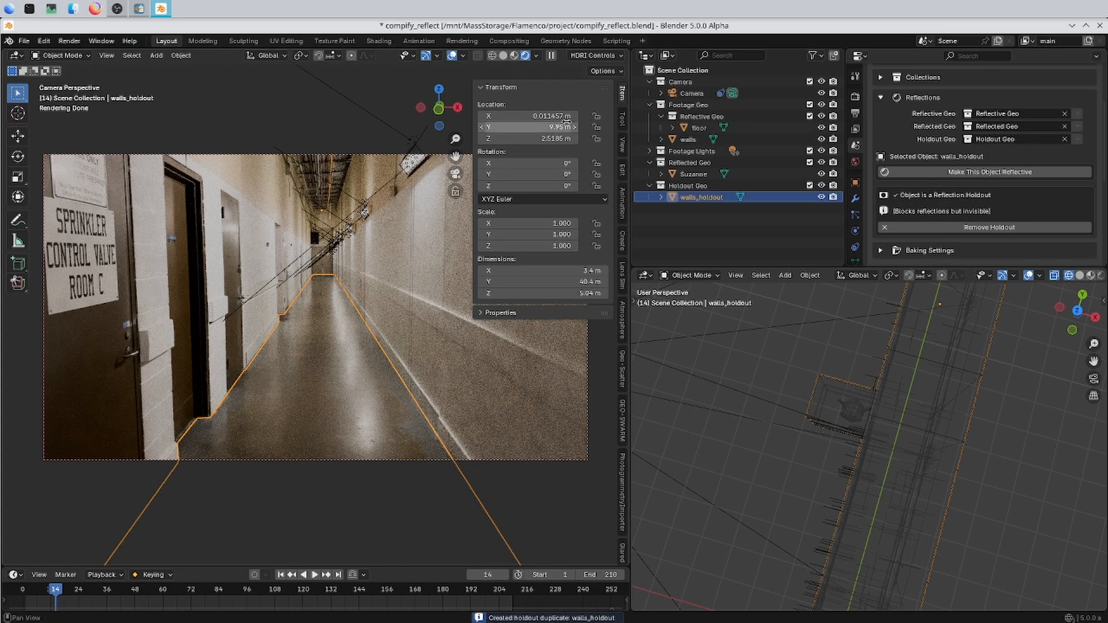
- Move Suzanne back toward the hallway to X -0.82 m and inspect its floor reflection up close
left_click_drag(528, 116, 545, 116)
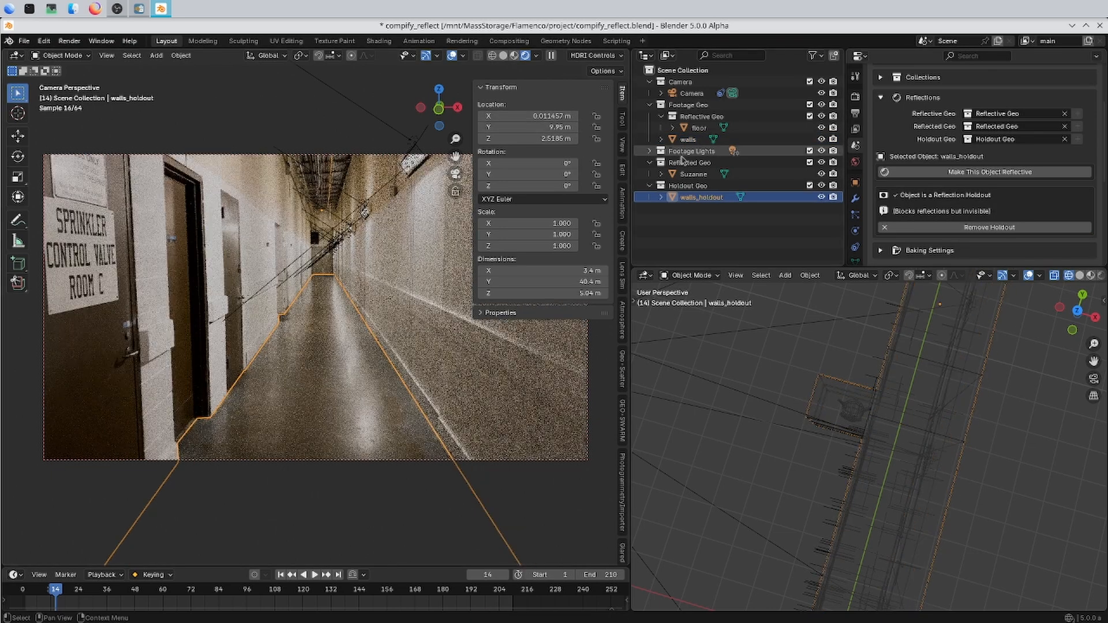
left_click(693, 174)
mouse_move(537, 116)
left_mouse_down()
mouse_move(580, 116)
mouse_move(558, 116)
left_mouse_up()
scroll(326, 341, "up", 3)
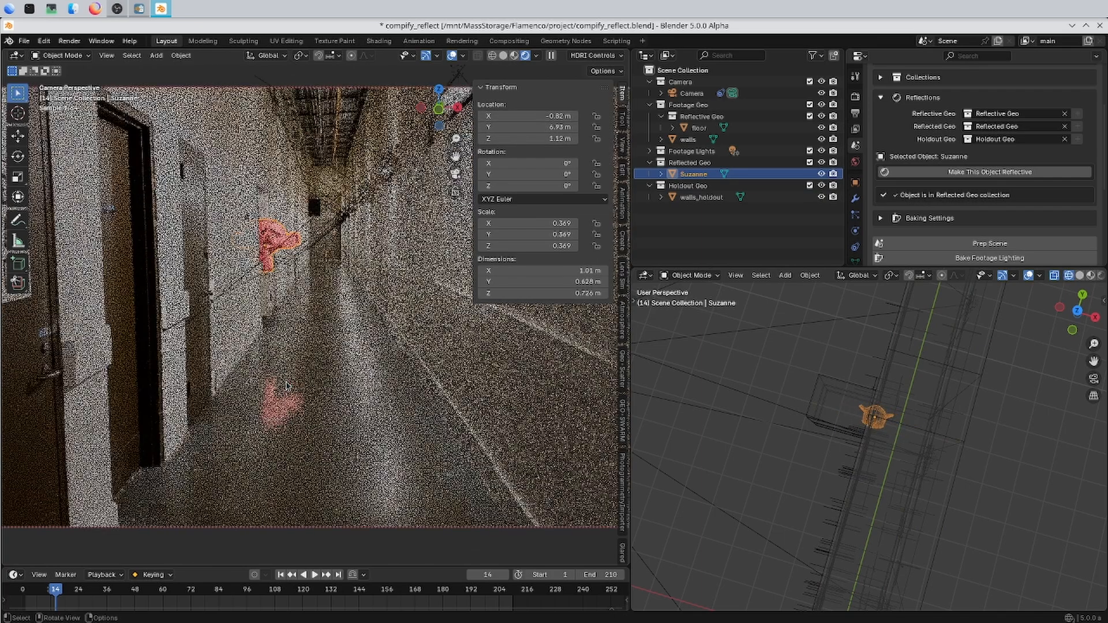
- Go to frame 61, then set the floor's reflection strength to 0.43 and roughness to 0.27 and apply the changes
scroll(257, 359, "down", 2)
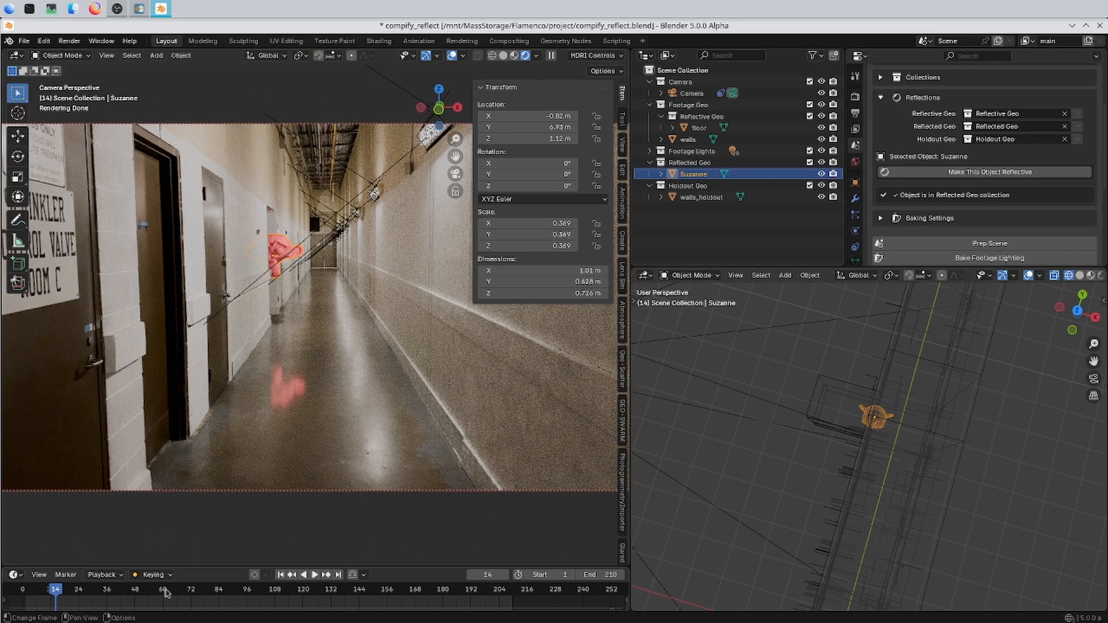
left_click(165, 593)
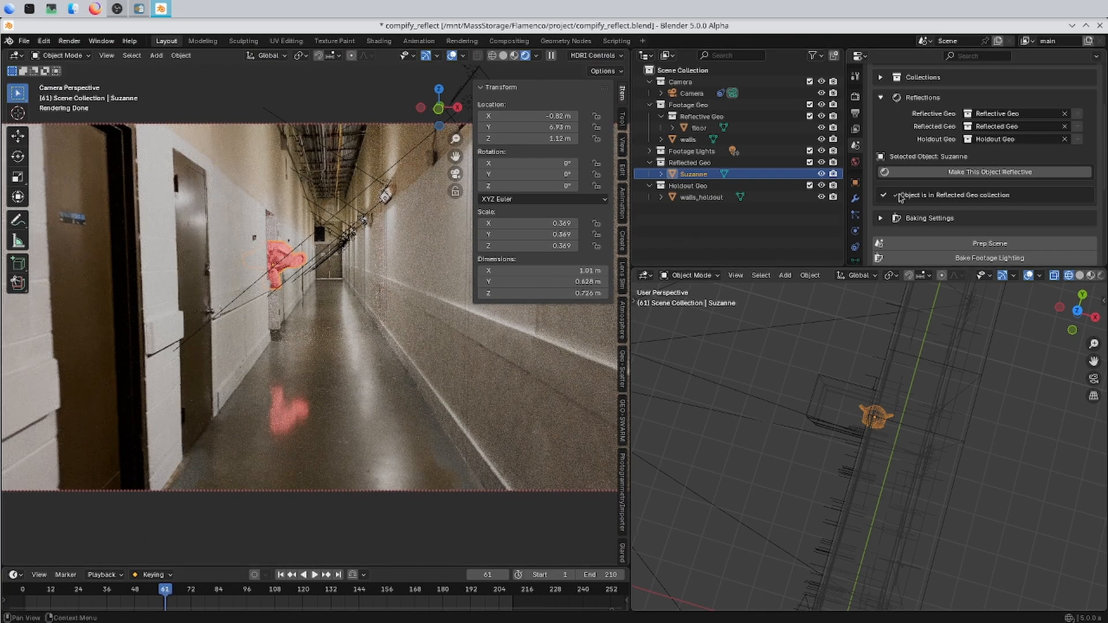
left_click(699, 129)
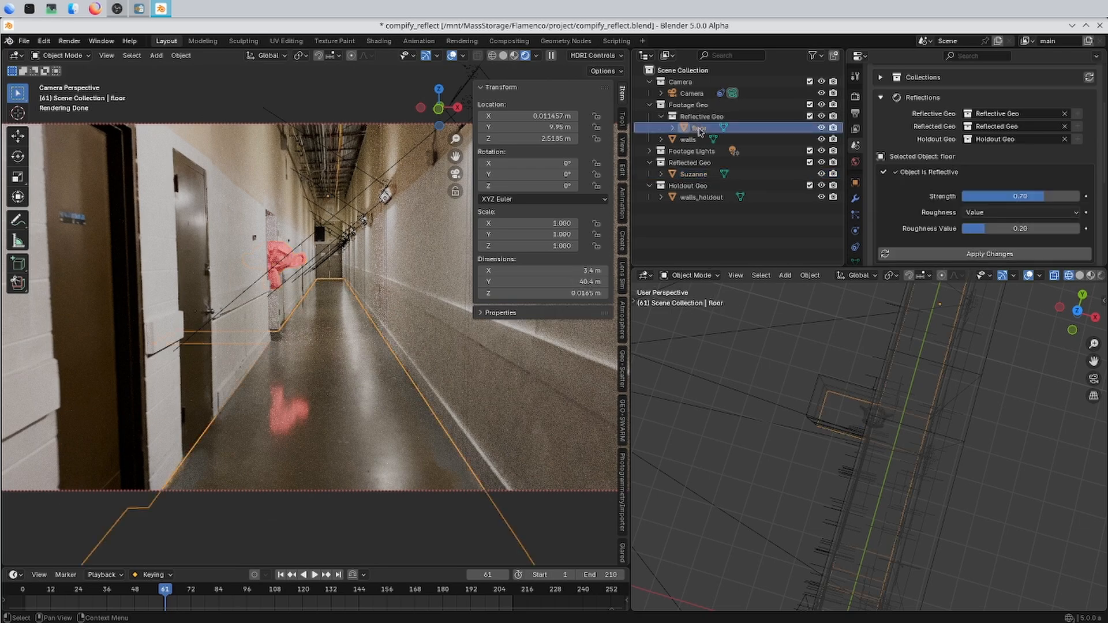
left_click_drag(1028, 194, 1034, 229)
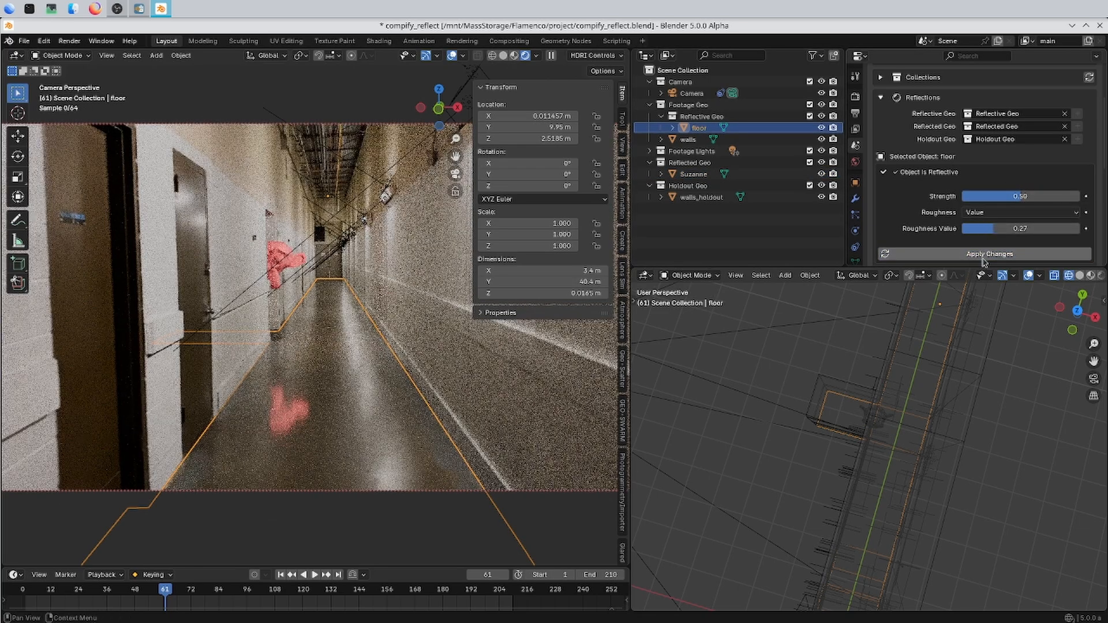
left_click(988, 255)
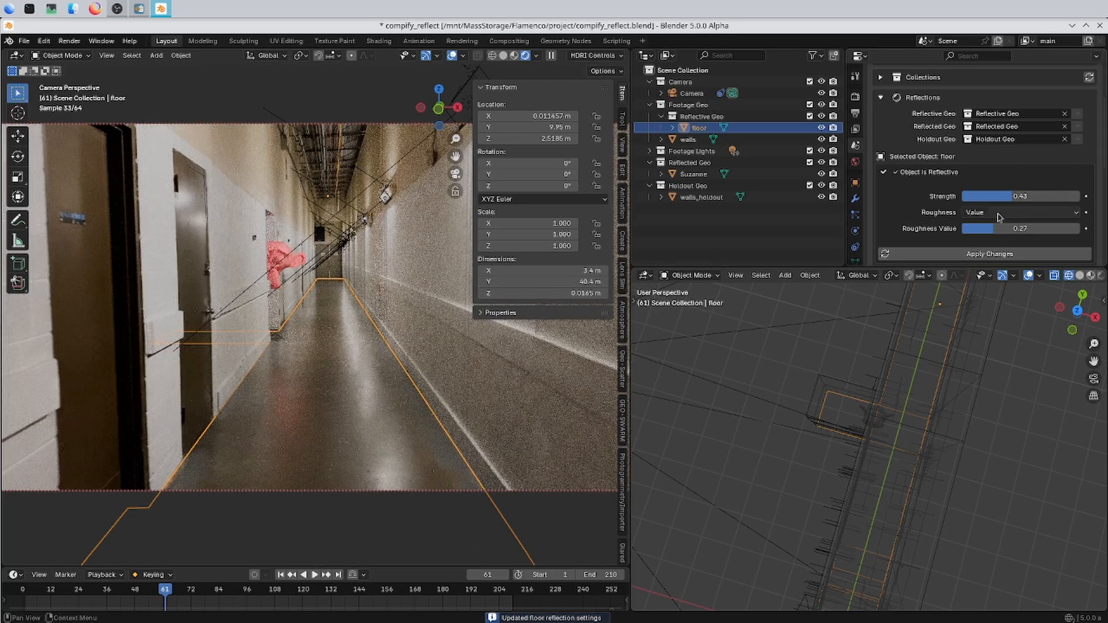
- Look through the floor's remaining reflection options and switch the properties display to the render settings
scroll(1001, 214, "down", 3)
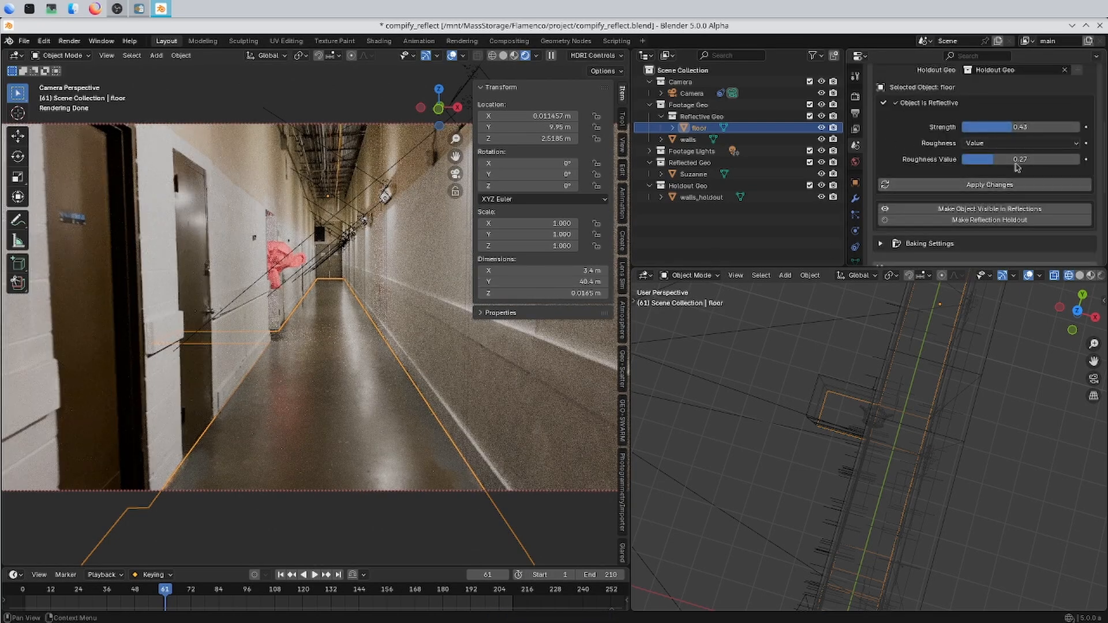
scroll(970, 162, "up", 1)
scroll(985, 153, "down", 4)
left_click(855, 97)
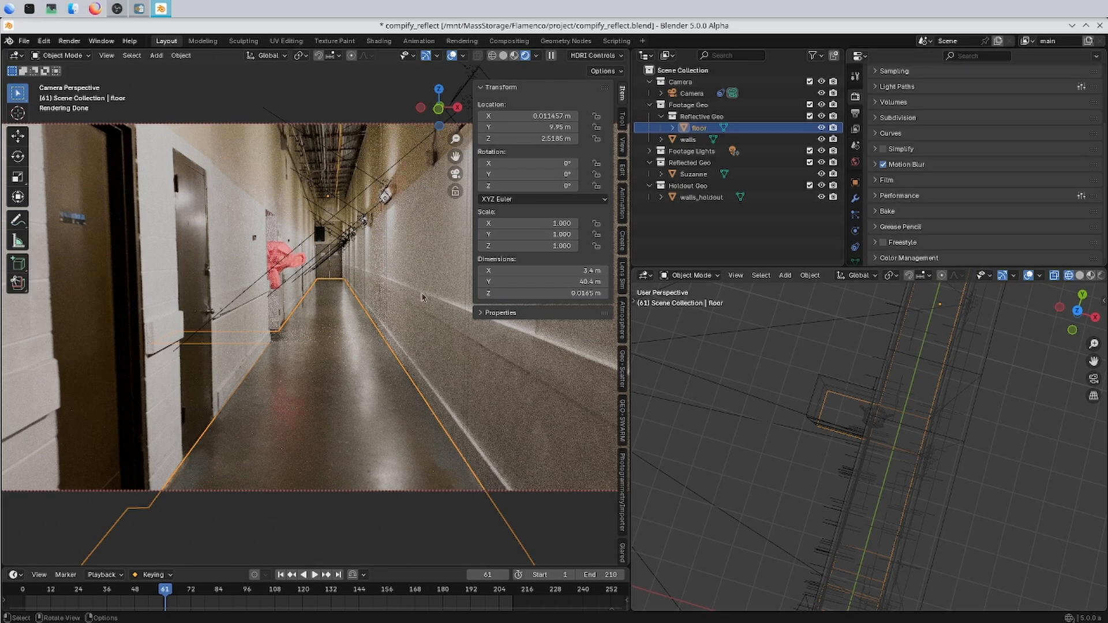
- Bring up the floating Compify controls and apply a reflection strength of 1.00 and roughness of 0.00 to the floor
key("shift+c")
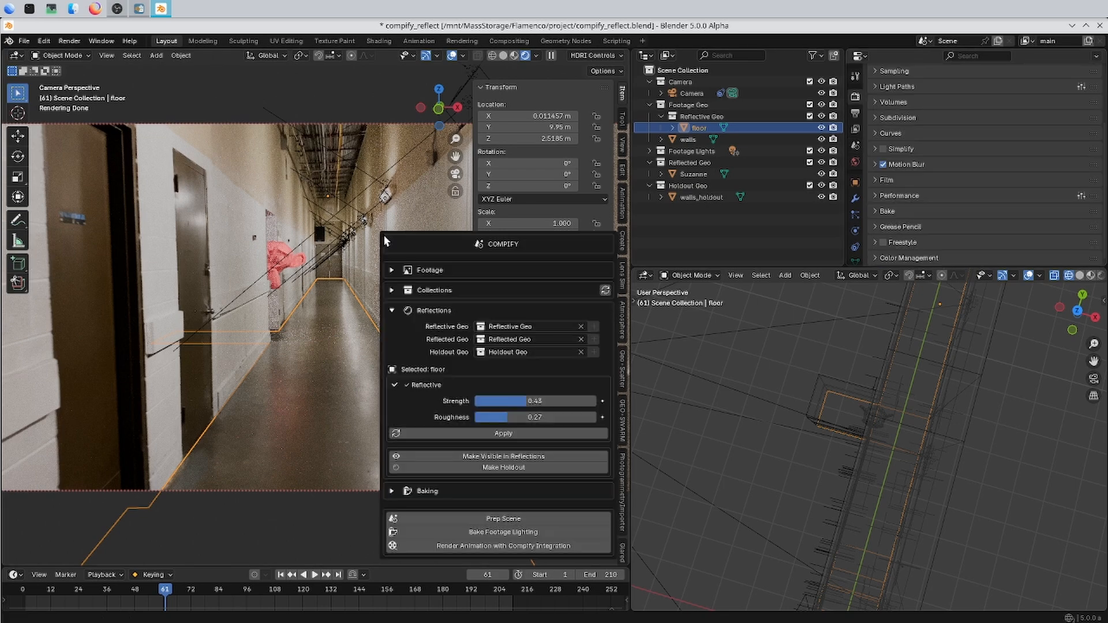
left_click_drag(403, 242, 824, 185)
left_click_drag(948, 347, 1002, 345)
left_click(927, 380)
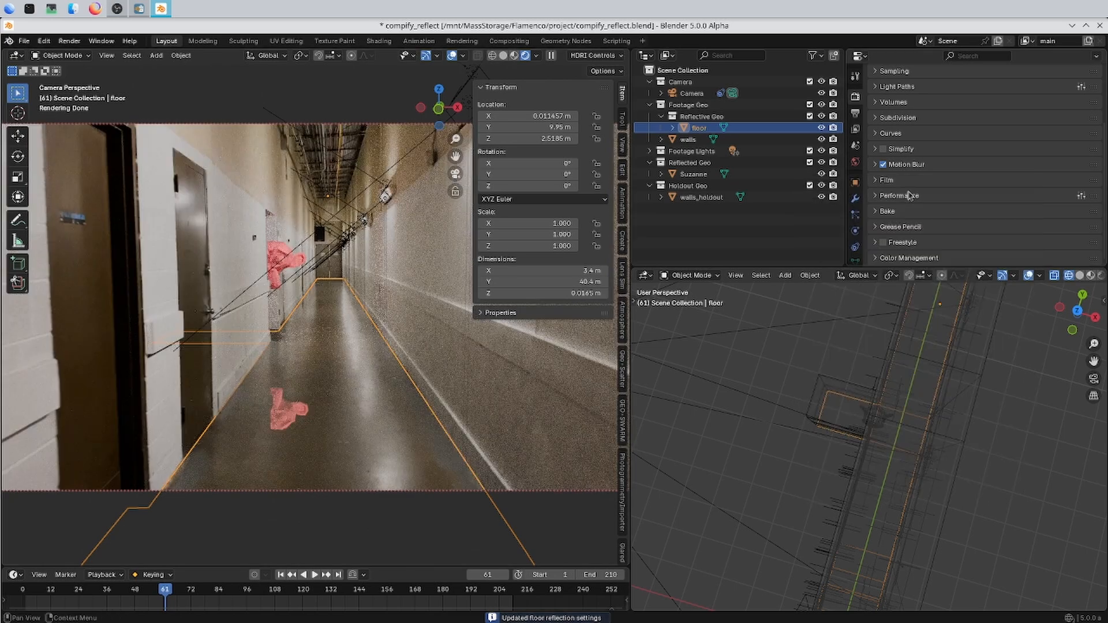
- Set the floor's reflection roughness to 0.15 and strength to 0.75 in the floating Compify controls, and prep the scene
key("shift+c")
left_click_drag(513, 304, 668, 144)
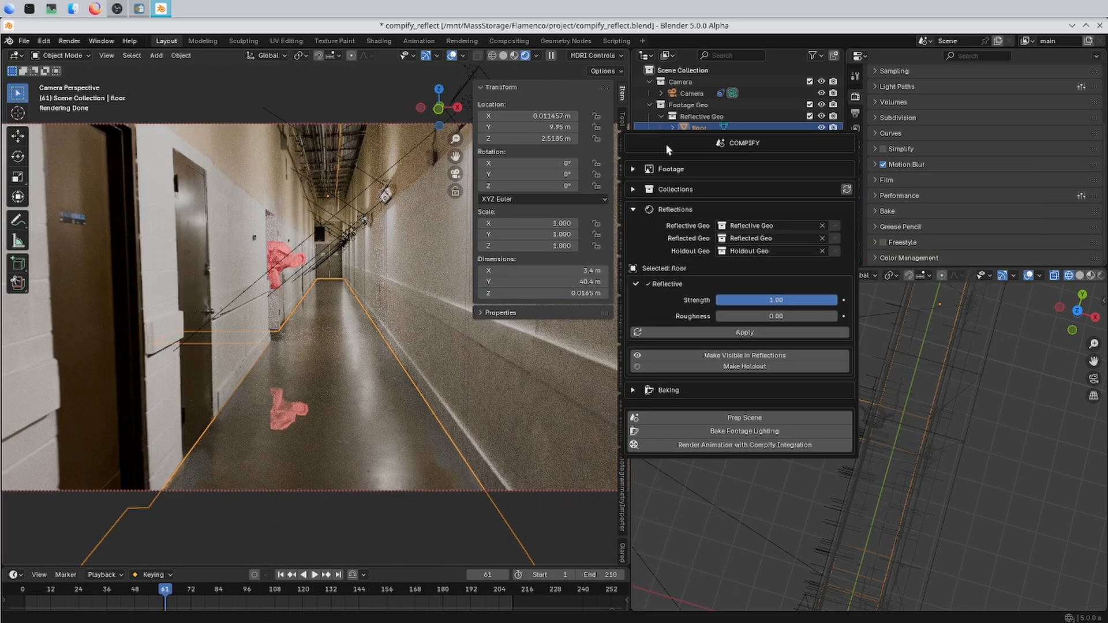
left_click_drag(750, 317, 765, 316)
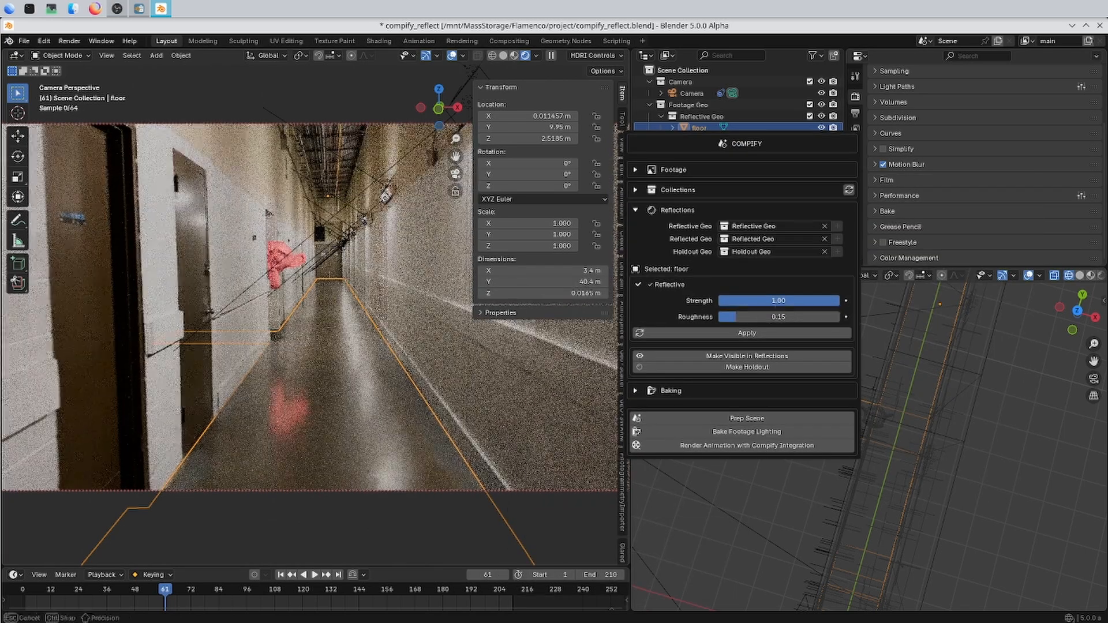
left_click_drag(834, 301, 812, 304)
left_click(749, 418)
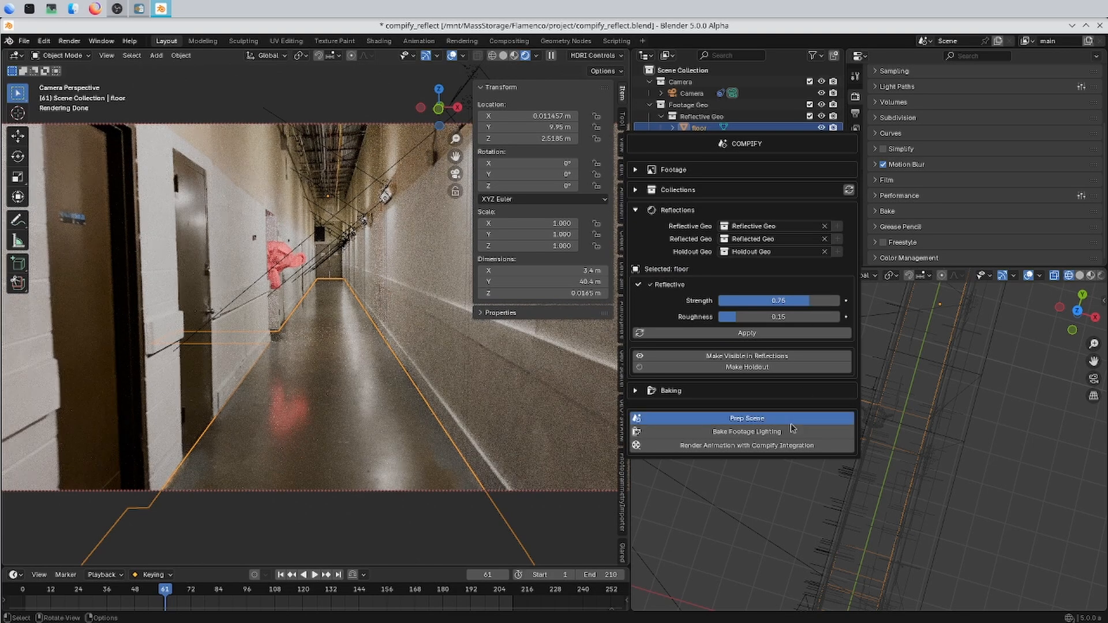